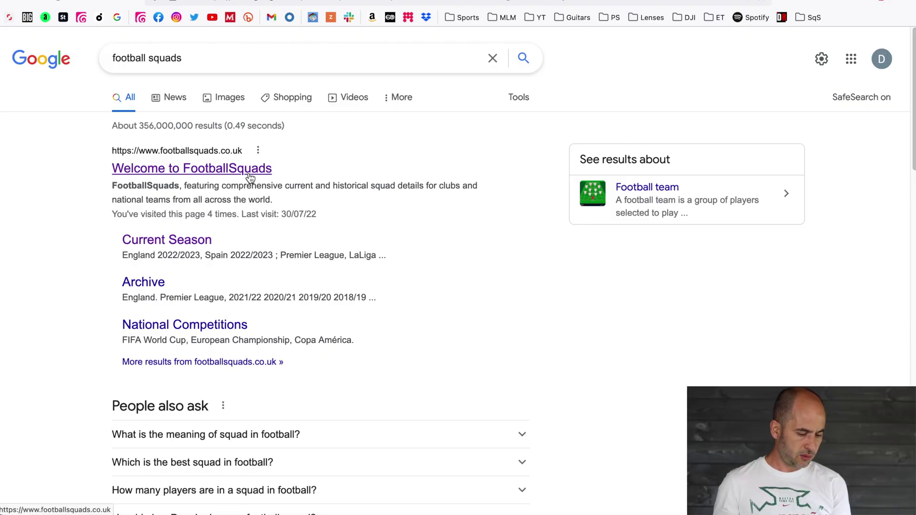
Step: Open the FootballSquads site and browse the current-season Premier League squads, then return to the countries list
click(250, 178)
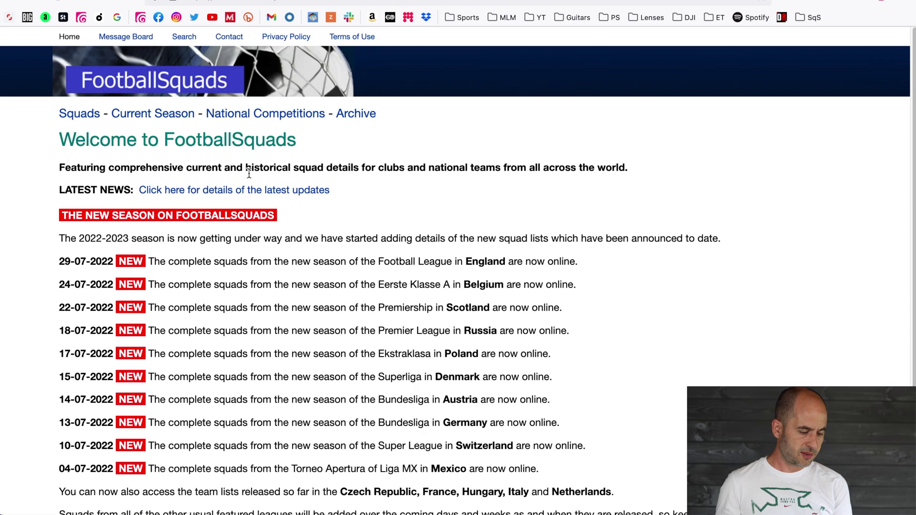
click(158, 120)
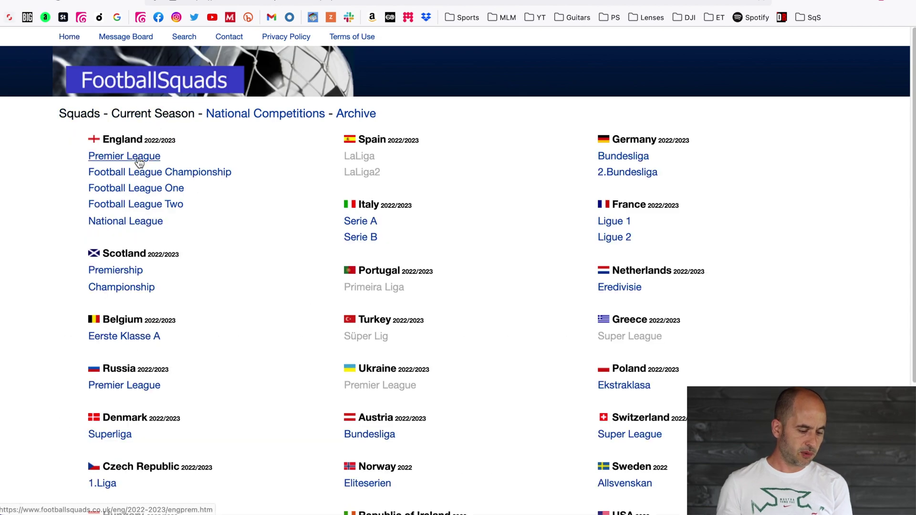
click(141, 157)
click(118, 148)
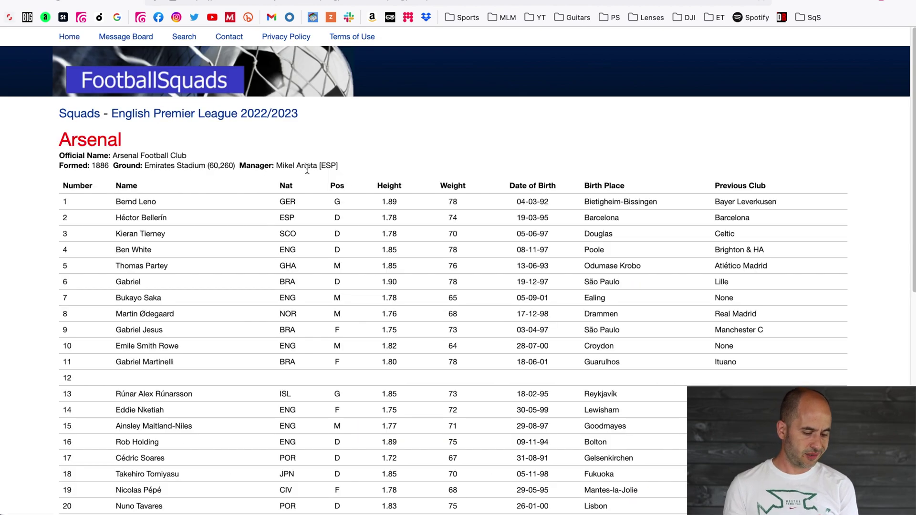
click(95, 116)
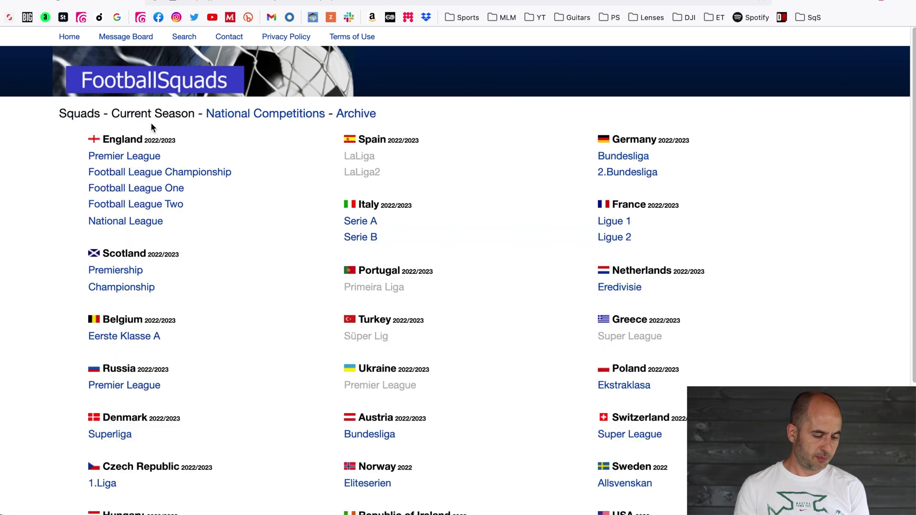
Step: From the Archive, open Benfica's 2021/22 Primeira Liga squad and select its player rows
click(355, 115)
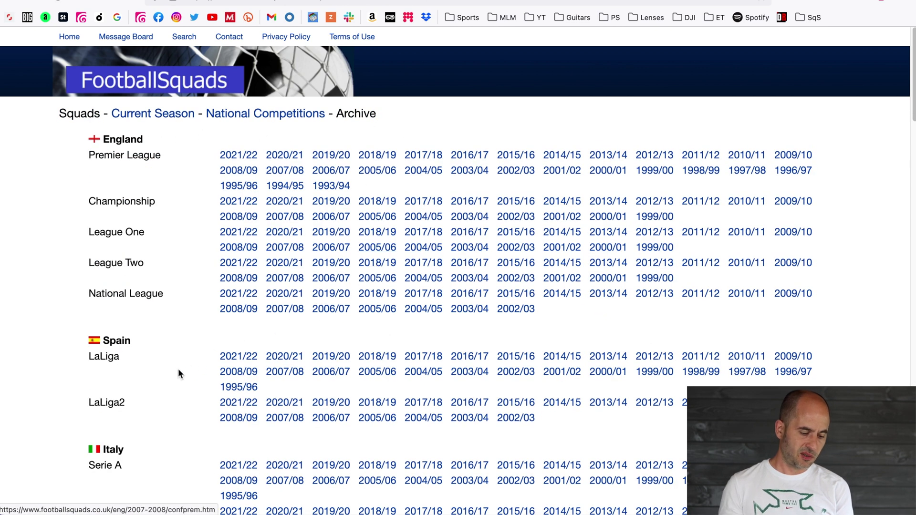
key(super+f)
text(portu)
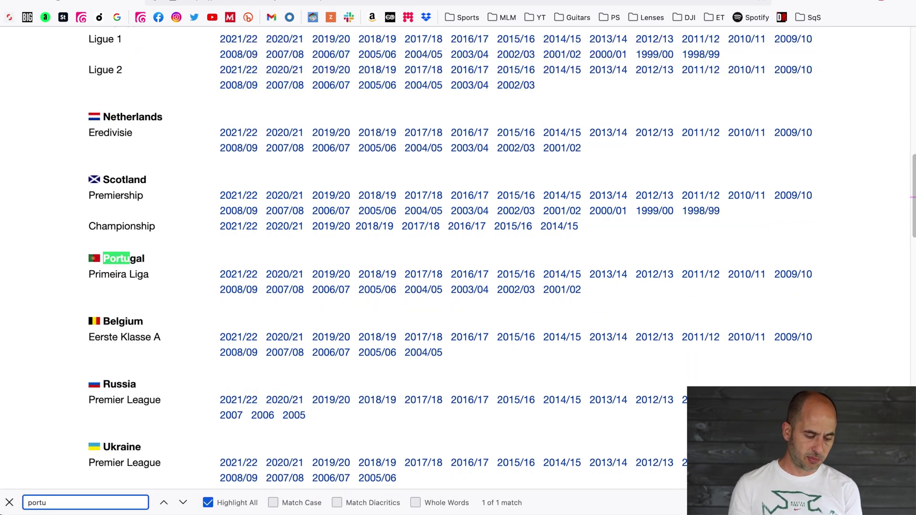
click(233, 275)
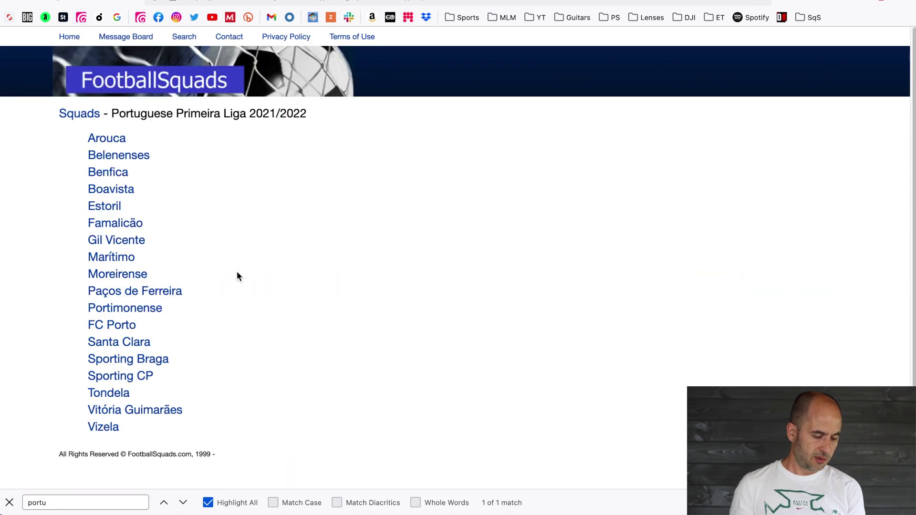
click(108, 172)
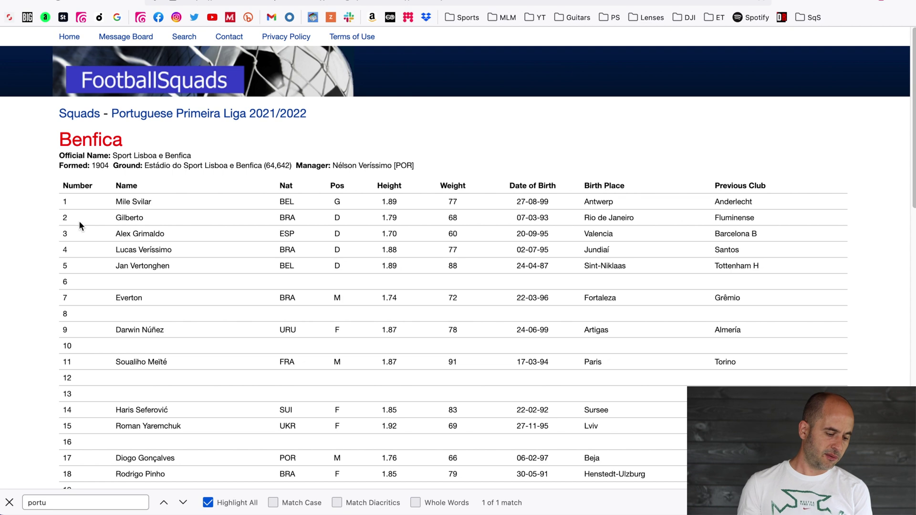
drag(65, 197, 697, 321)
scroll(374, 347, down, 2)
scroll(374, 348, down, 5)
Step: Paste the Benfica squad into the blank sheet and delete columns C through I
key(ctrl+Tab)
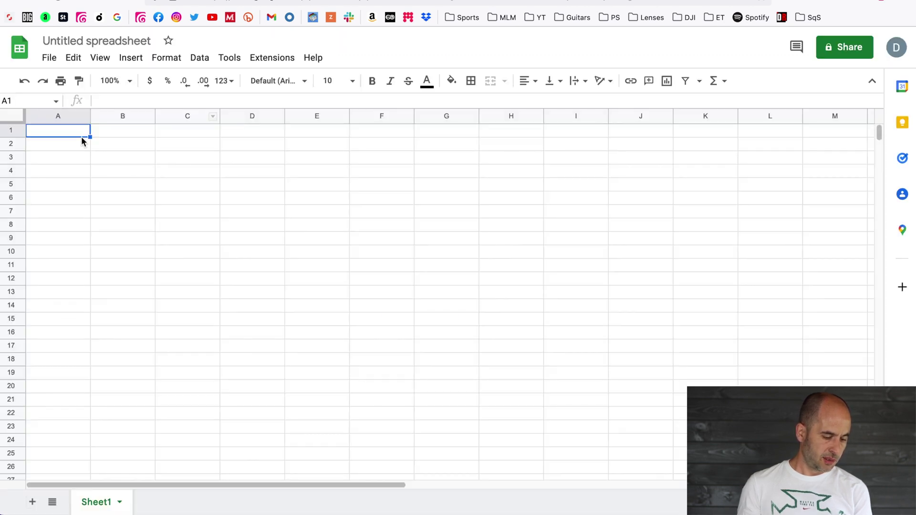
key(super+v)
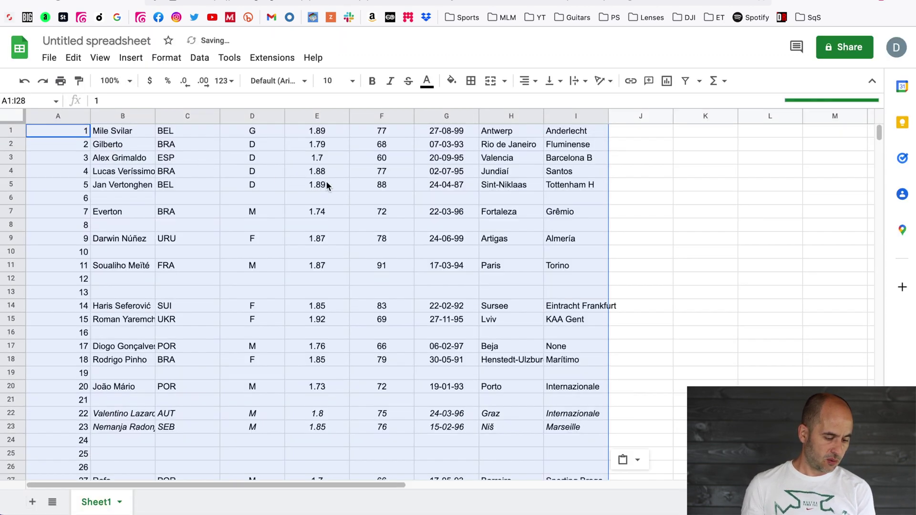
click(321, 190)
drag(194, 117, 555, 113)
right_click(197, 116)
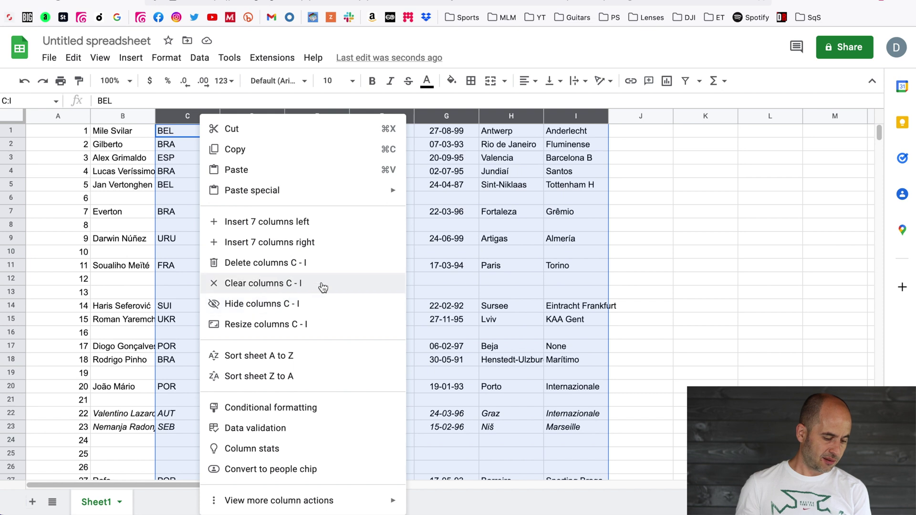
click(335, 273)
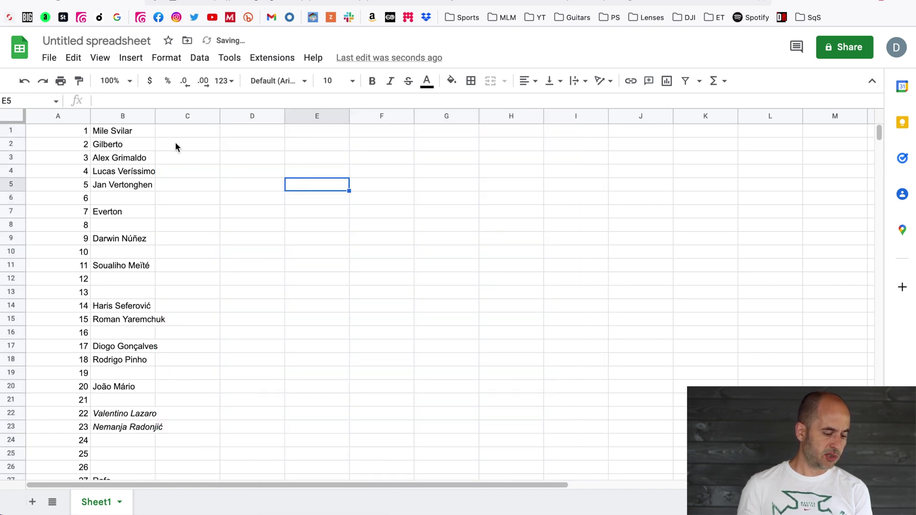
Step: Autofit the names column and insert an empty column A before the squad numbers
double_click(155, 119)
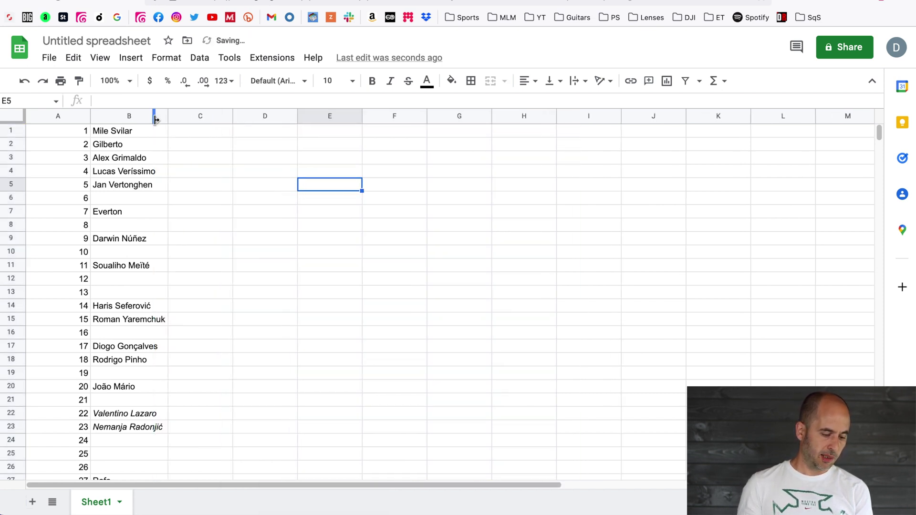
click(63, 117)
right_click(65, 118)
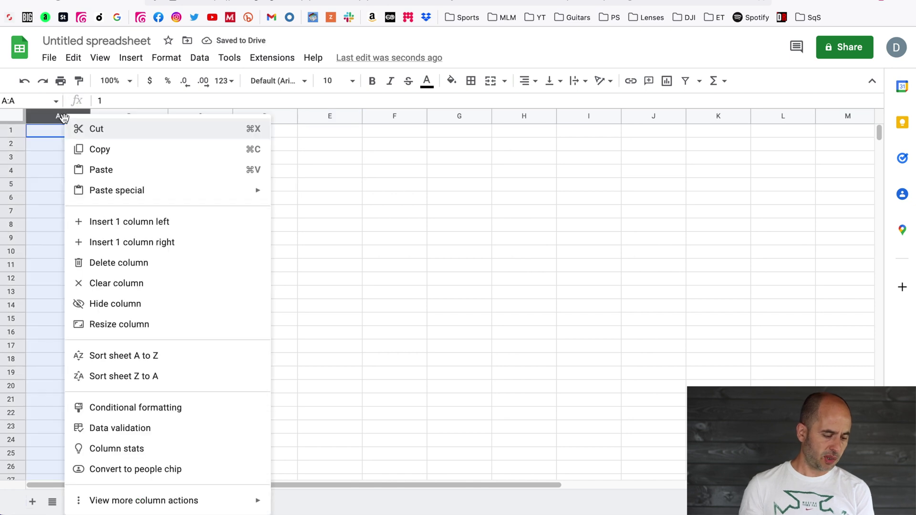
click(103, 222)
click(305, 172)
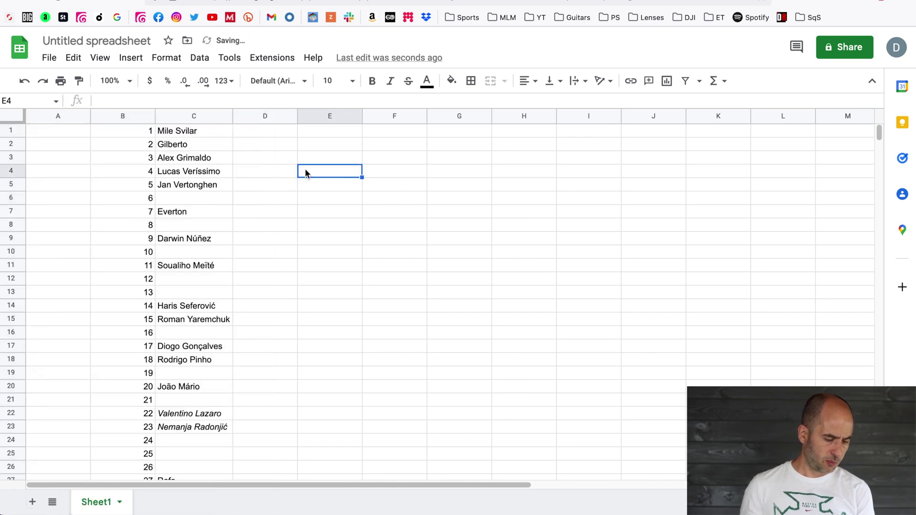
click(267, 134)
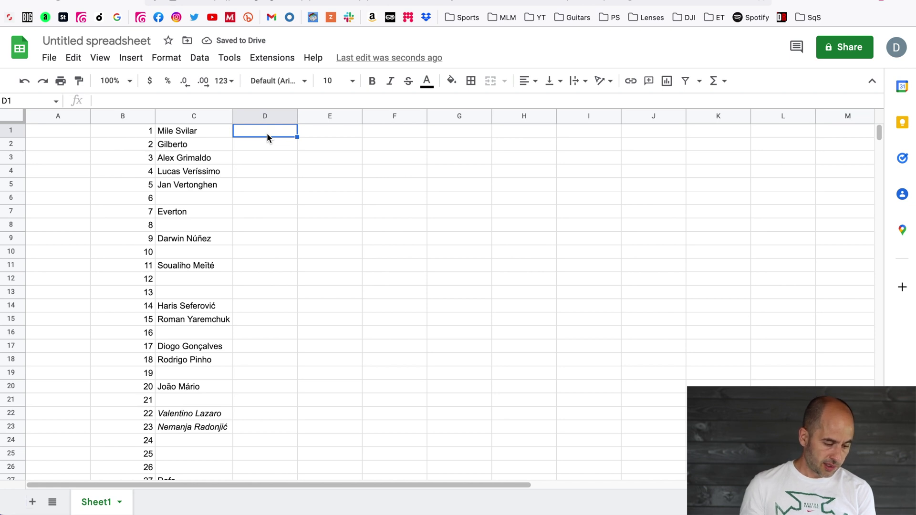
click(261, 103)
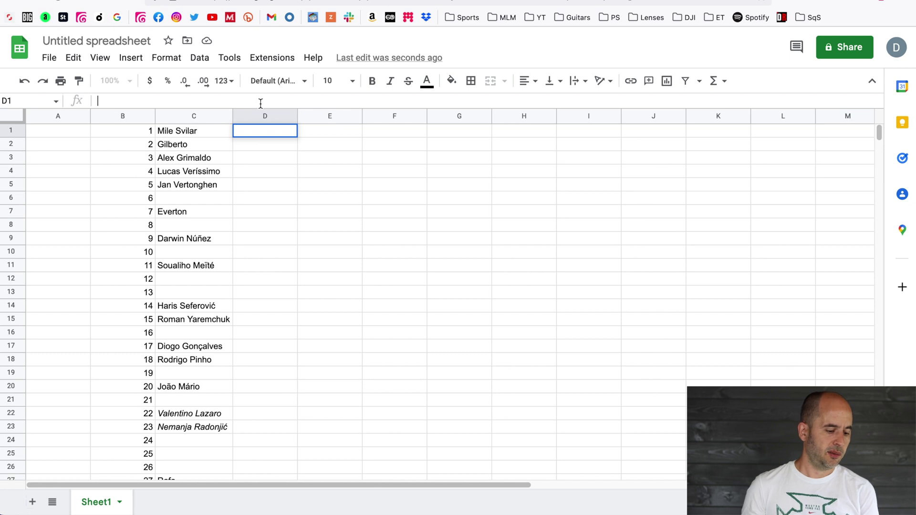
Step: Enter =C1&" of Benfica" in D1, autofit column D, and fill it down to D26
text(=)
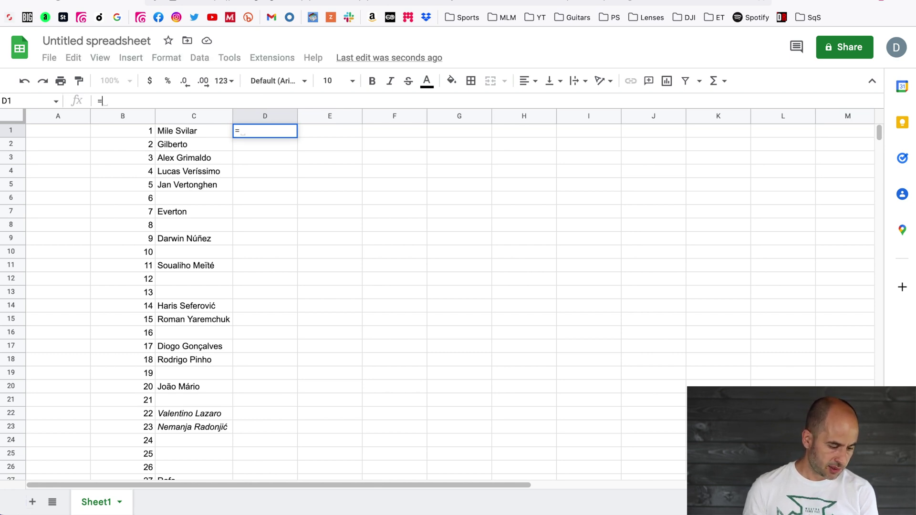
text(C)
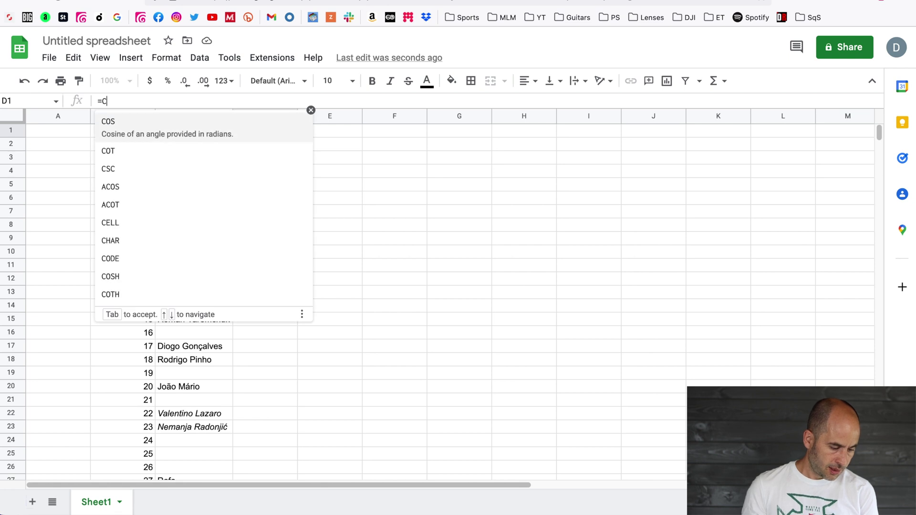
text(1)
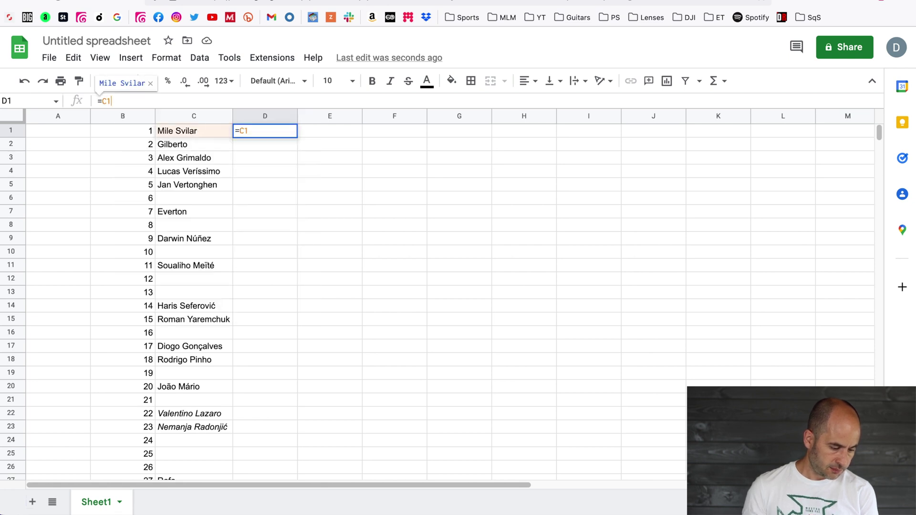
text(&)
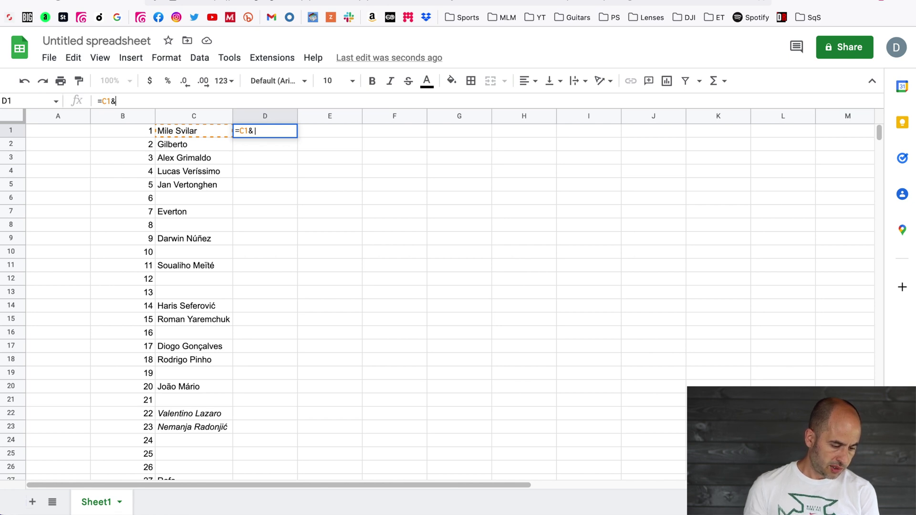
text(" of Benfica)
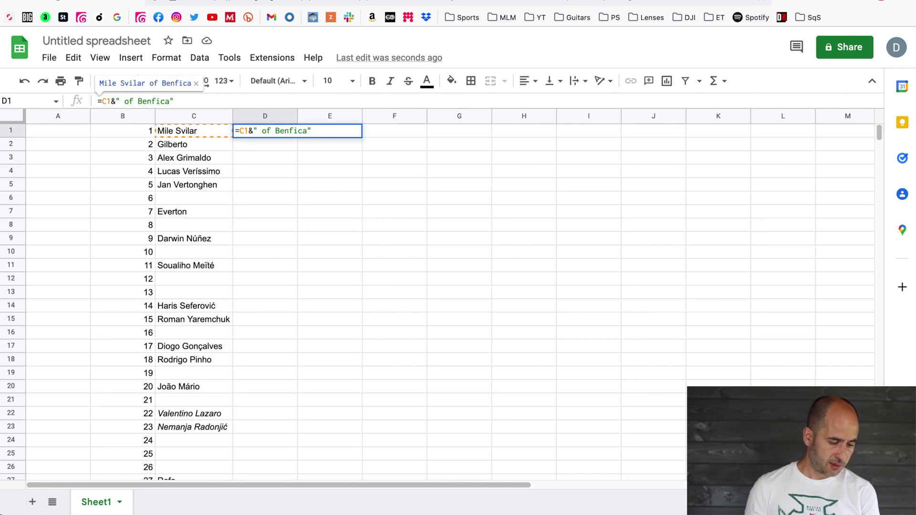
text(")
key(Return)
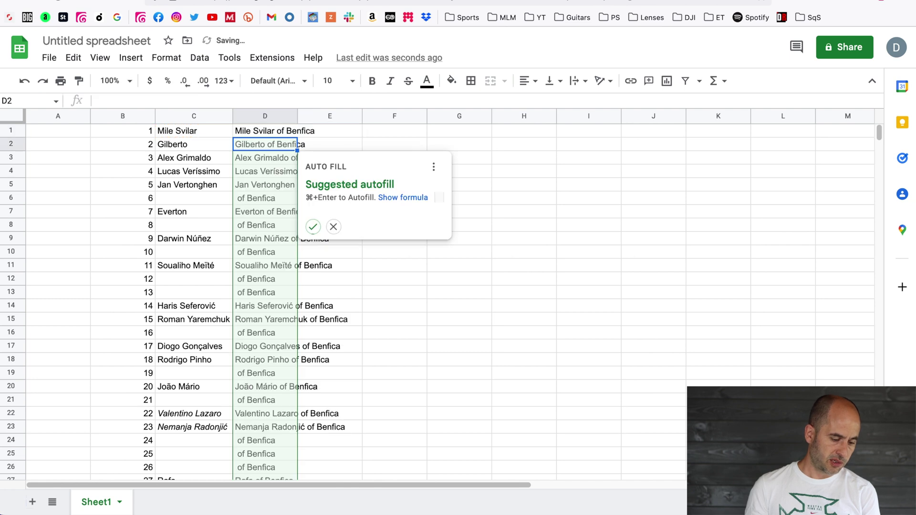
click(374, 259)
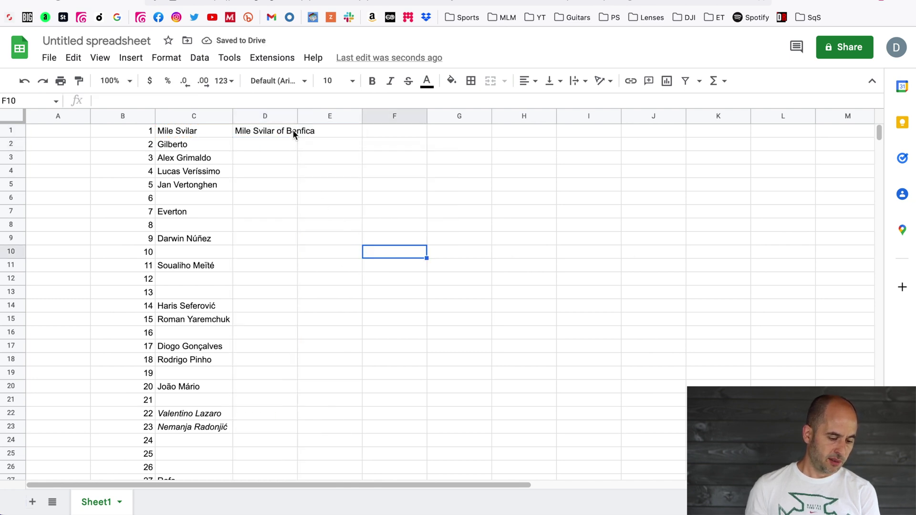
double_click(298, 116)
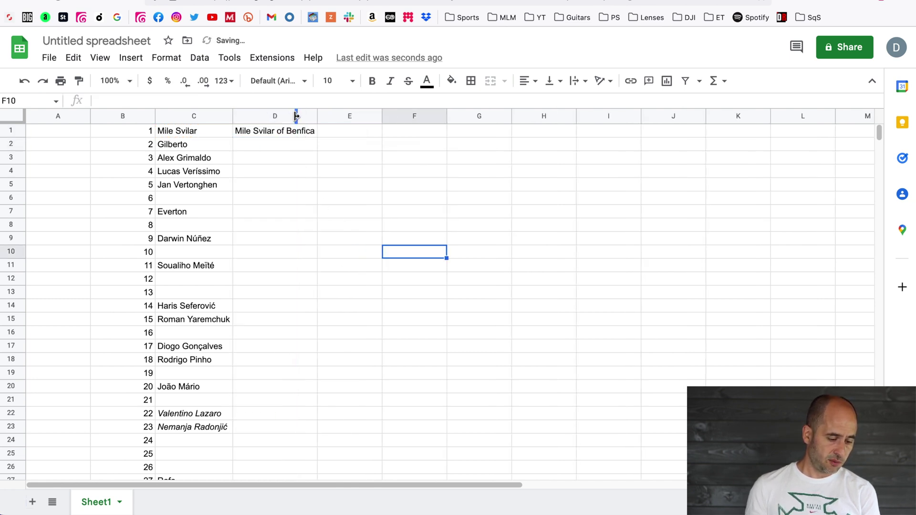
click(282, 134)
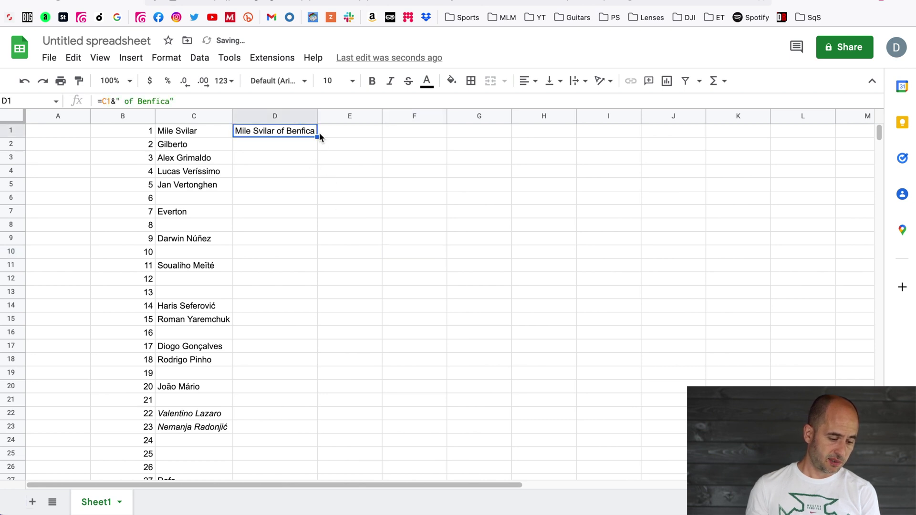
drag(317, 137, 325, 474)
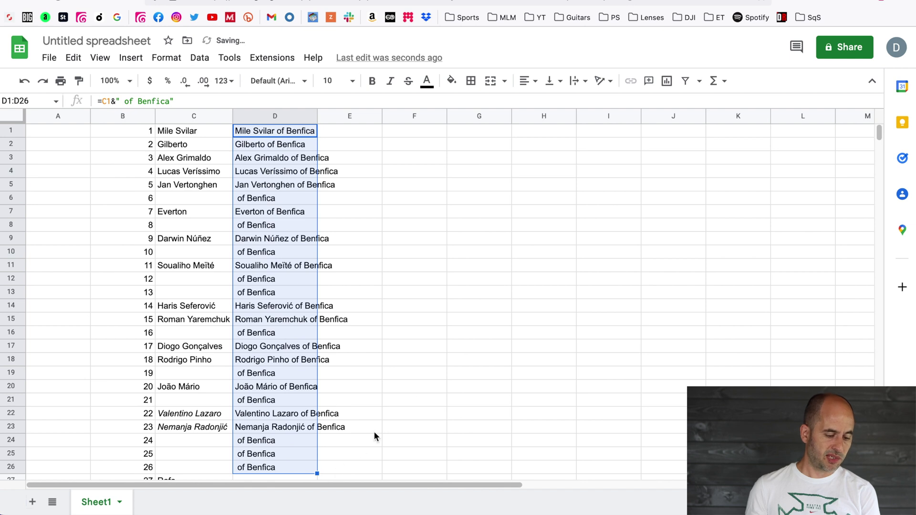
click(432, 291)
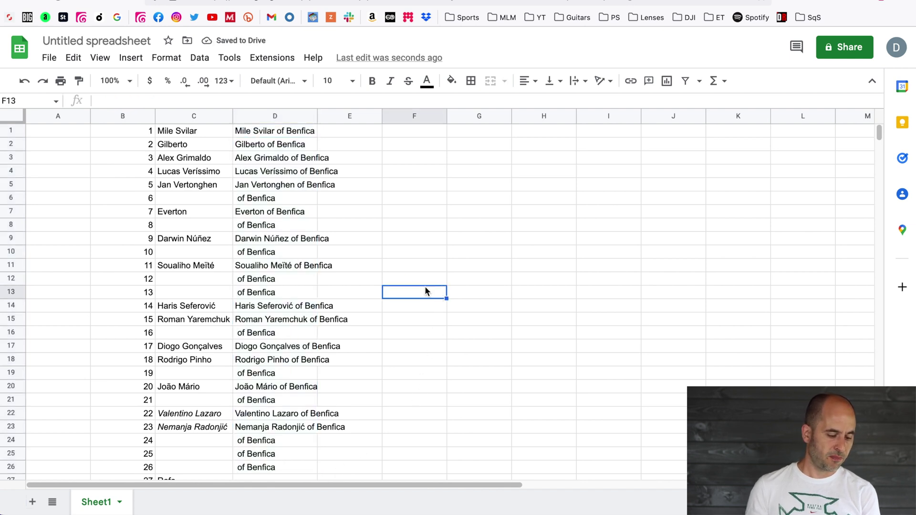
click(66, 133)
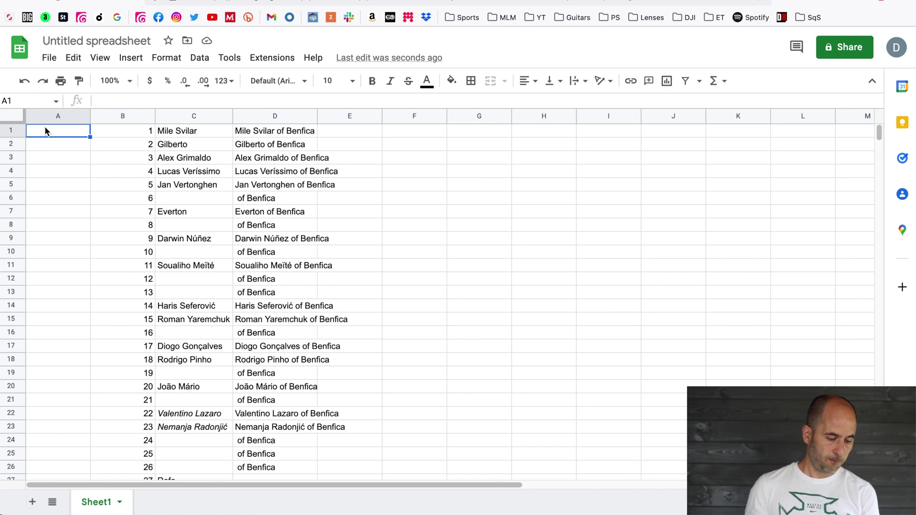
Step: Enter the formula ="ben"&B1 in A1 so it shows ben1
click(150, 100)
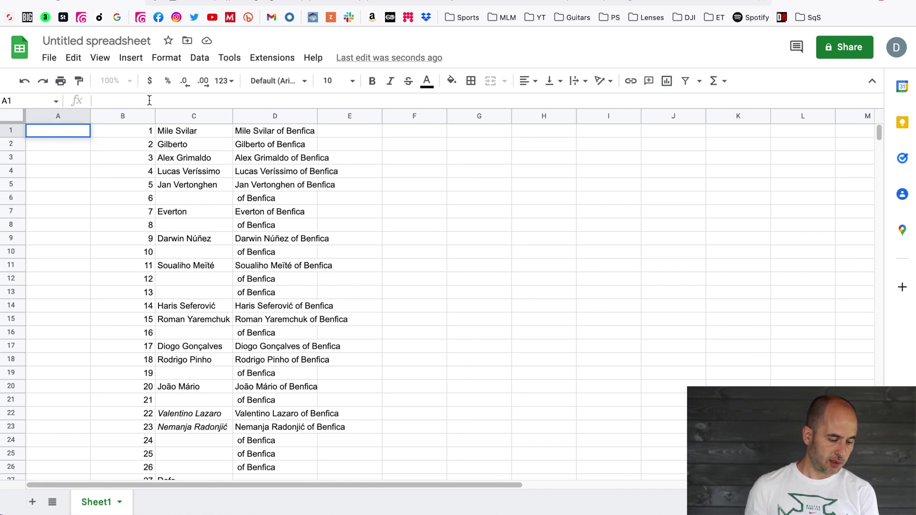
text(=)
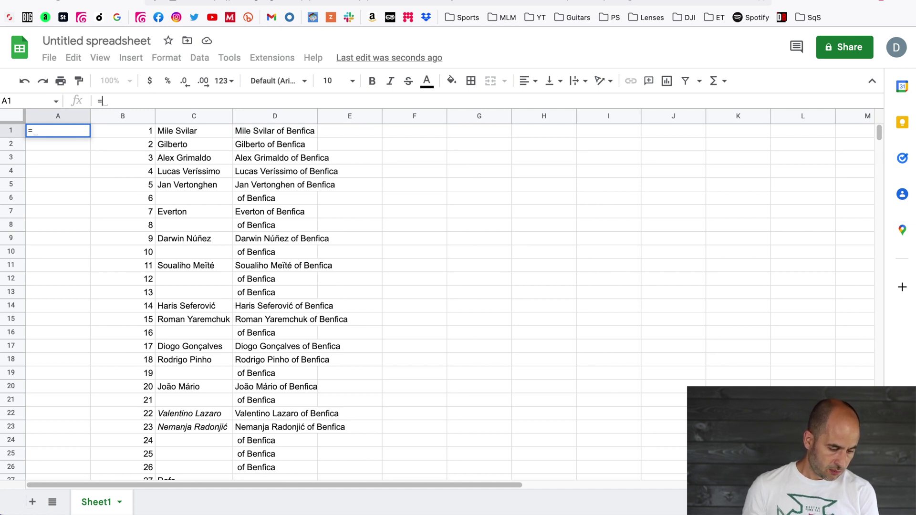
text(")
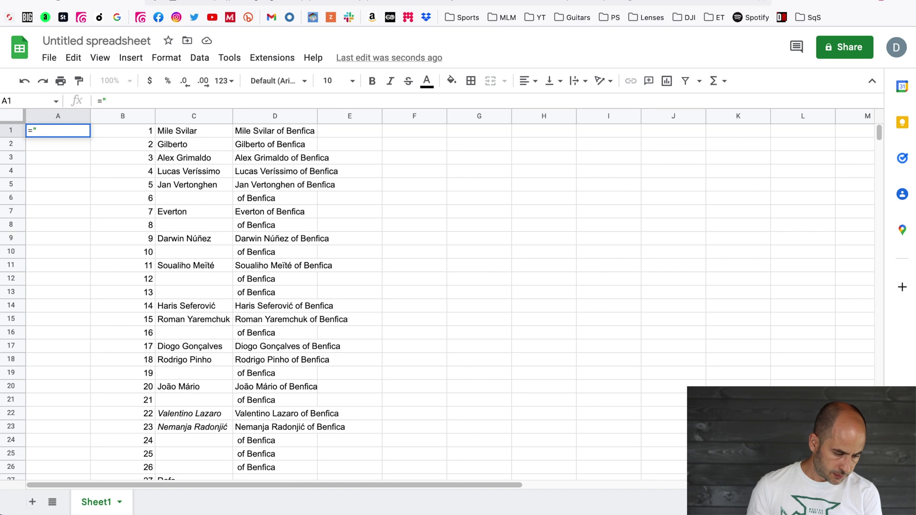
text(ben)
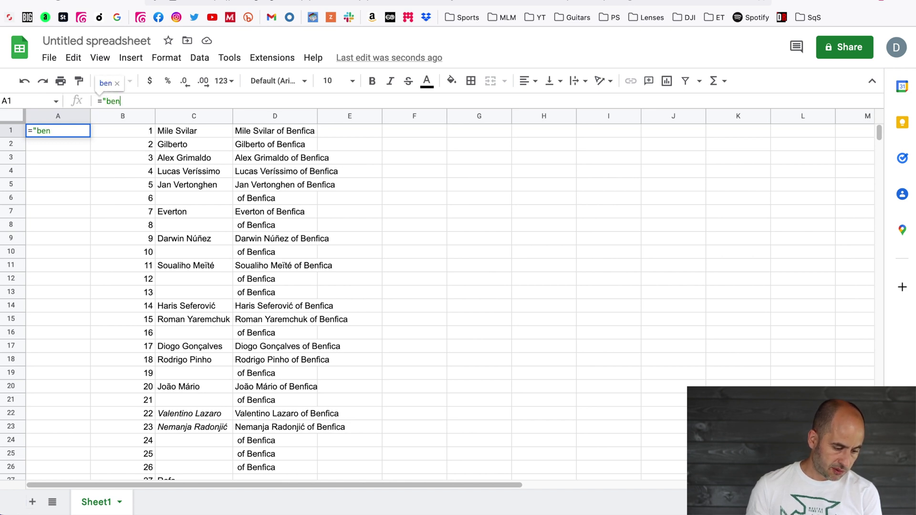
text(")
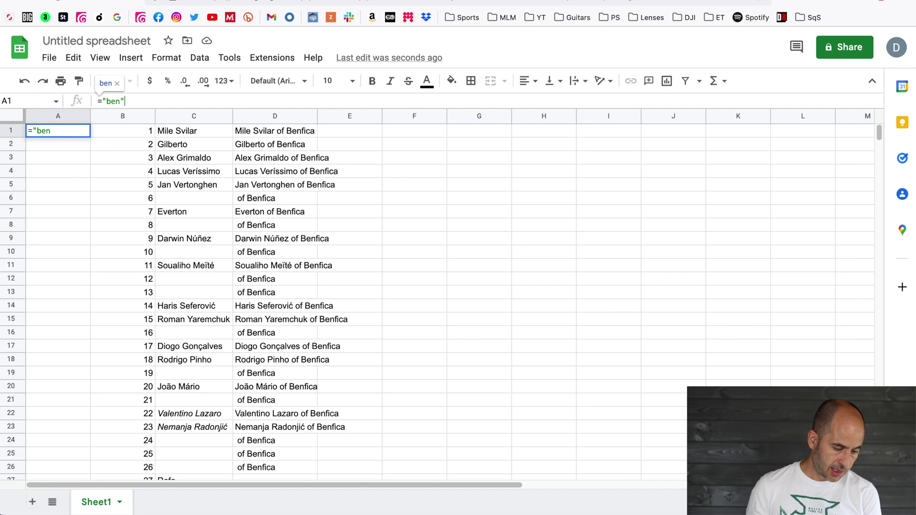
text(&)
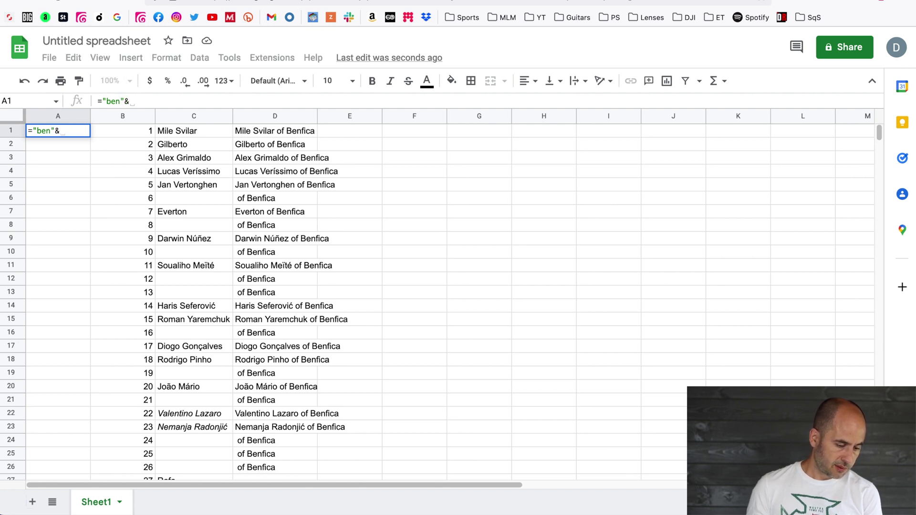
text(B1)
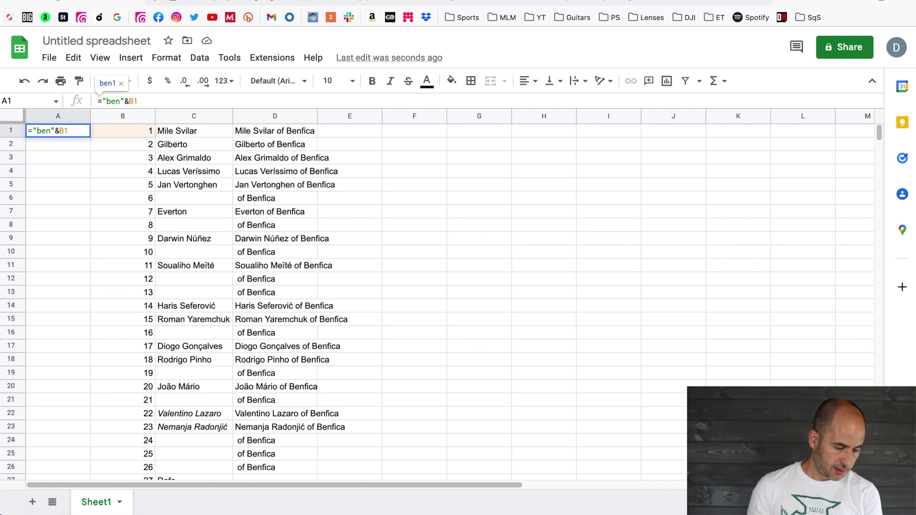
key(Return)
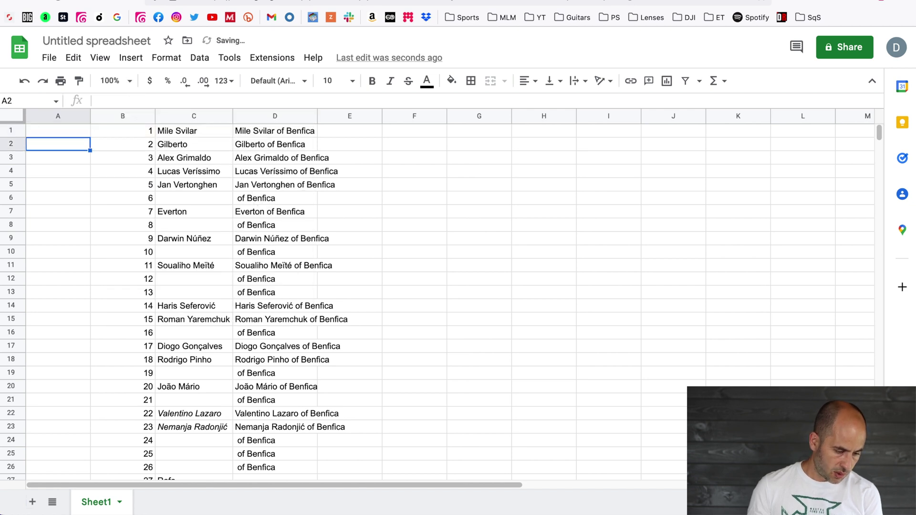
click(69, 134)
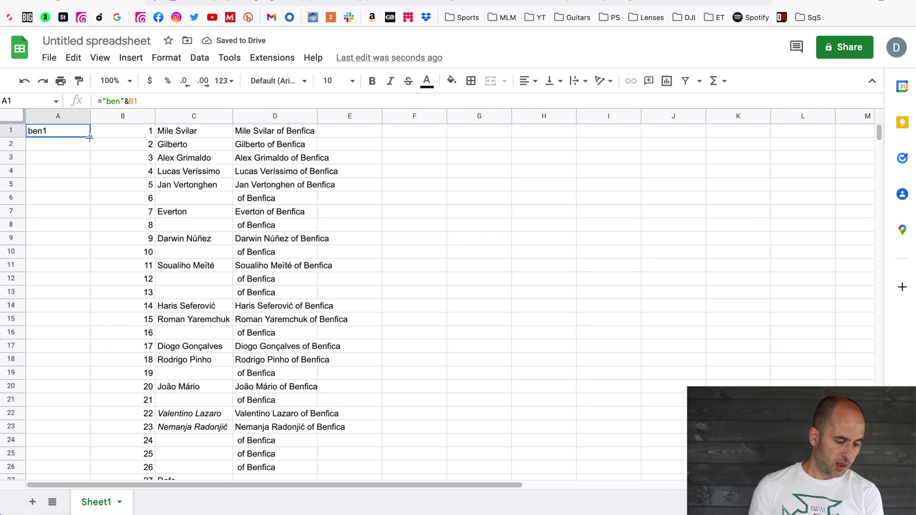
Step: Fill the ben formula down to A26 (ben1–ben26) and autofit column D
drag(90, 138, 99, 465)
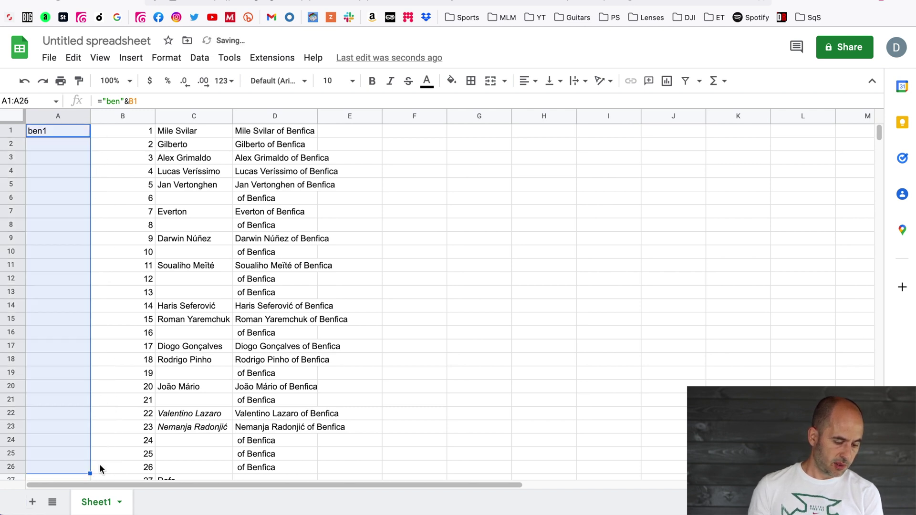
click(134, 267)
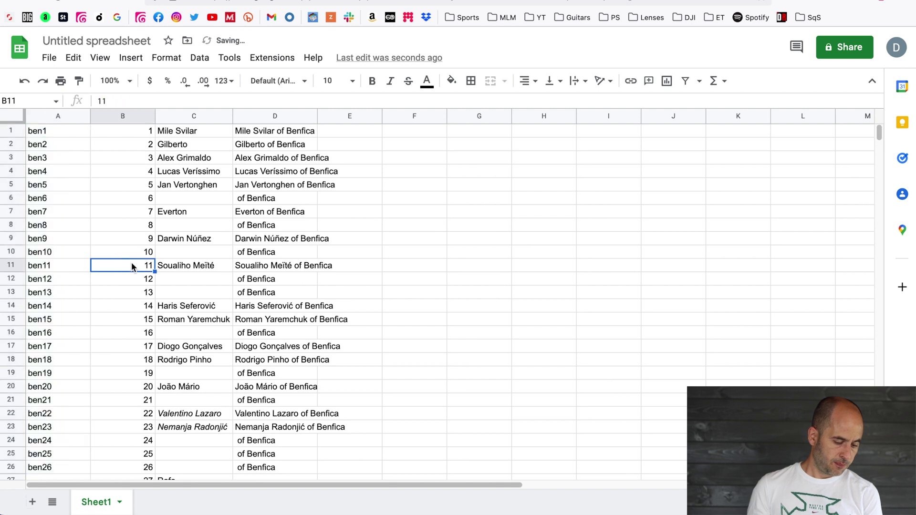
double_click(317, 115)
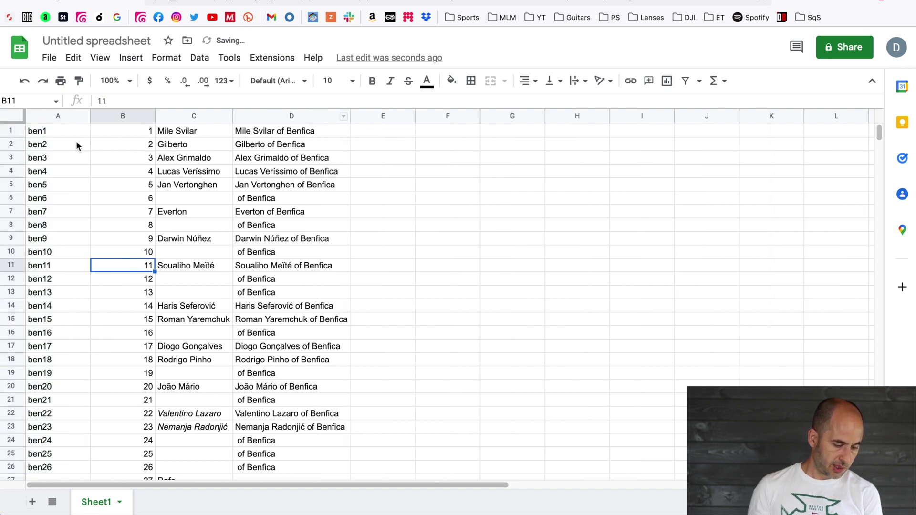
Step: Select codes A1:A26 together with names D1:D26, and enlarge the new TextEdit window
drag(68, 131, 73, 467)
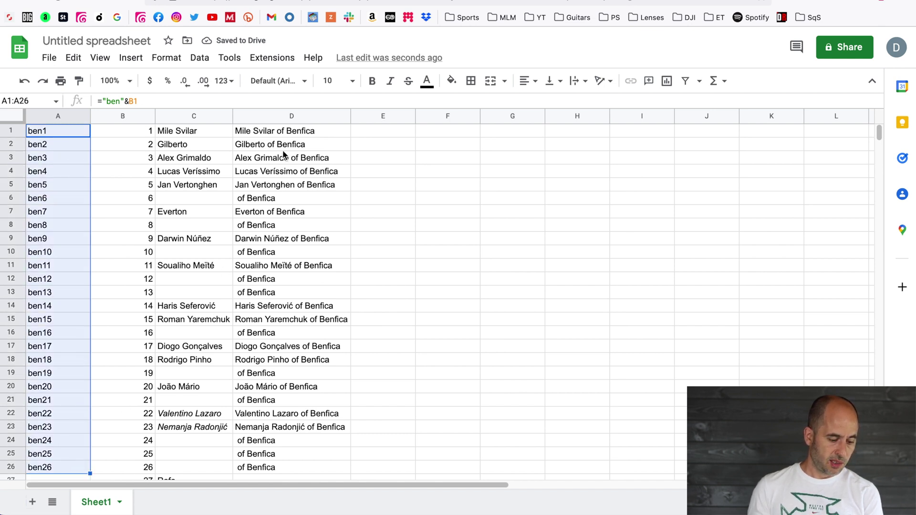
drag(289, 132, 292, 472)
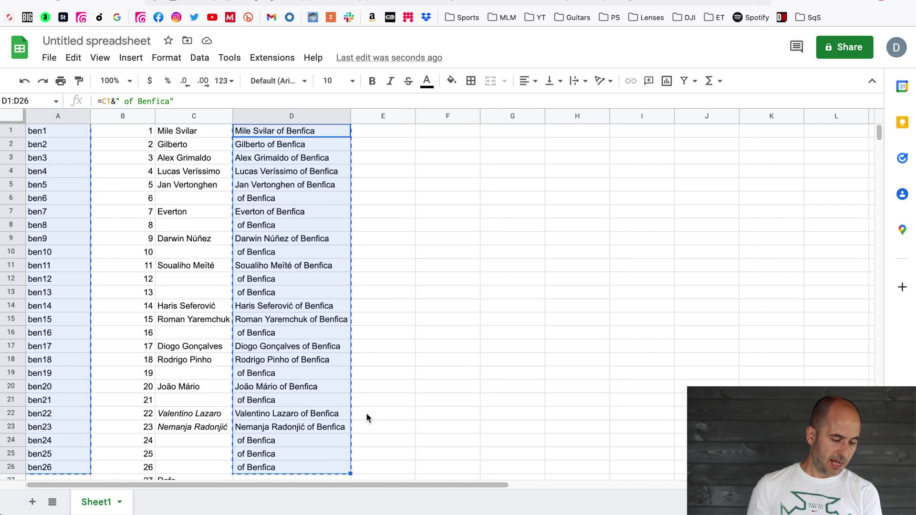
mouse_move(406, 496)
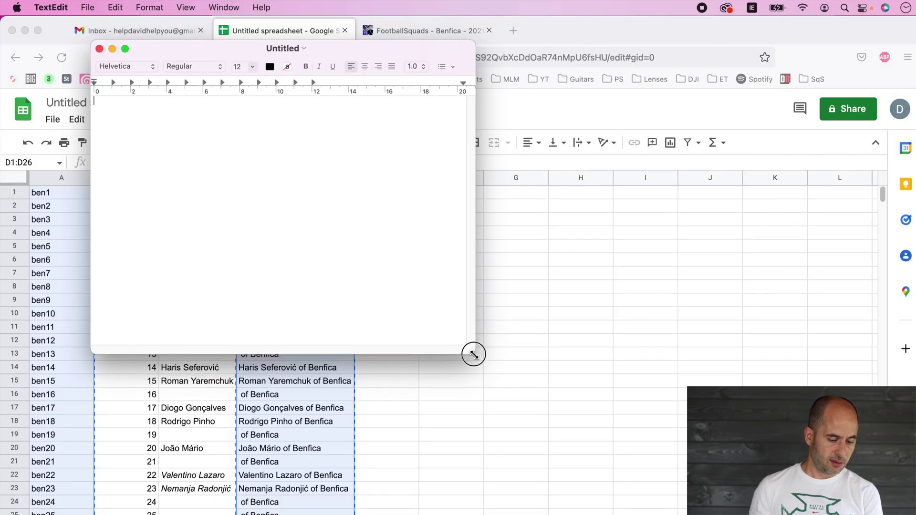
drag(469, 290, 837, 452)
Step: Make the TextEdit document plain text, paste the codes and names, and save it as benficacr
click(150, 7)
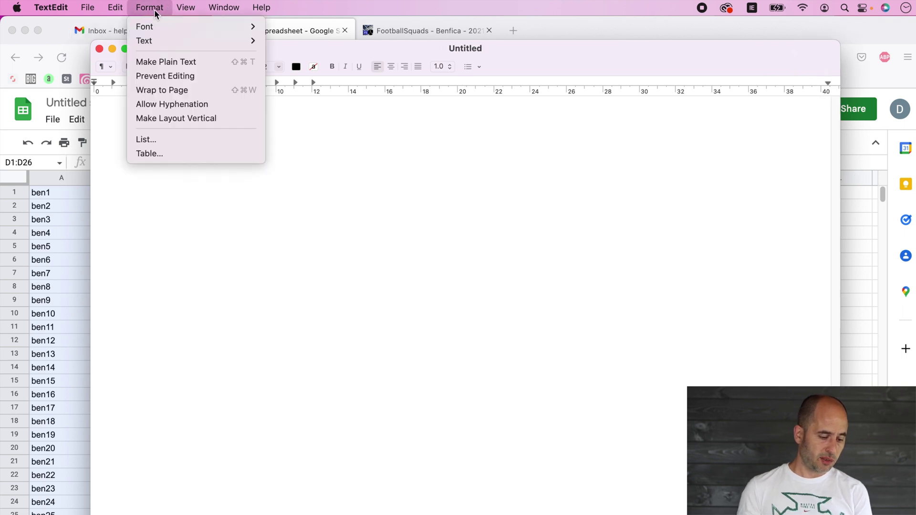
click(181, 62)
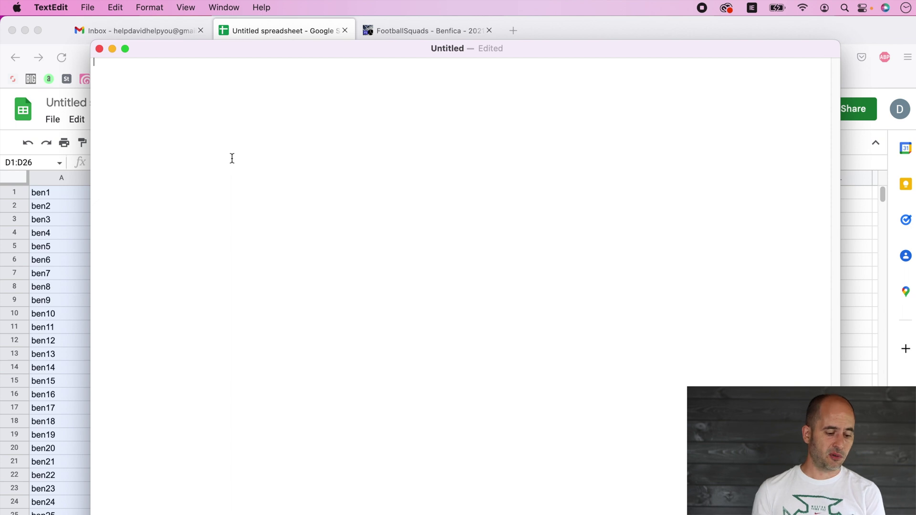
text(ben1	Mile Svilar of Benfica ben2	Gilberto of Benfica ben3	Alex Grimaldo of Benfica ben4	Lucas Veríssimo of Benfica ben5	Jan Vertonghen of Benfica ben6	 of Benfica ben7	Everton of Benfica ben8	 of Benfica ben9	Darwin Núñez of Benfica ben10	 of Benfica ben11	Soualiho Meïté of Benfica ben12	 of Benfica ben13	 of Benfica ben14	Haris Seferović of Benfica ben15	Roman Yaremchuk of Benfica ben16	 of Benfica ben17	Diogo Gonçalves of Benfica ben18	Rodrigo Pinho of Benfica ben19	 of Benfica ben20	João Mário of Benfica ben21	 of Benfica ben22	Valentino Lazaro of Benfica ben23	Nemanja Radonjić of Benfica ben24	 of Benfica ben25	 of Benfica ben26	 of Benfica)
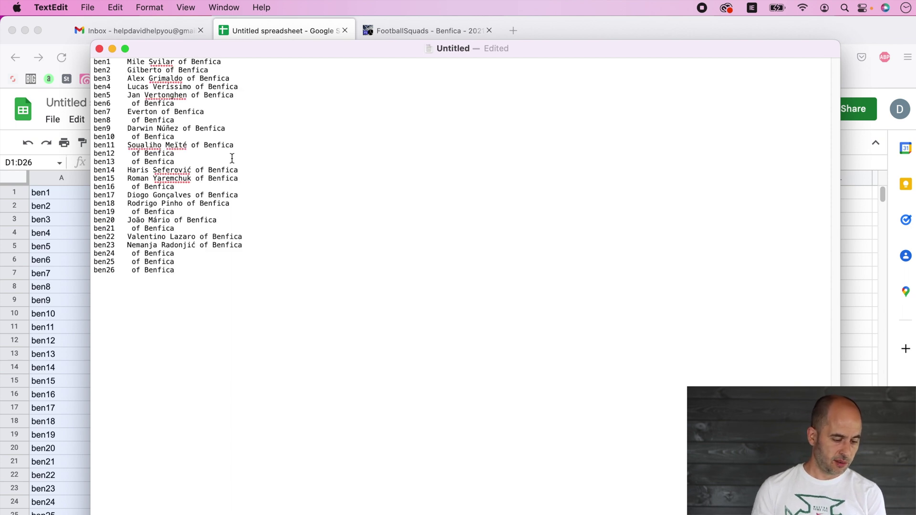
click(99, 49)
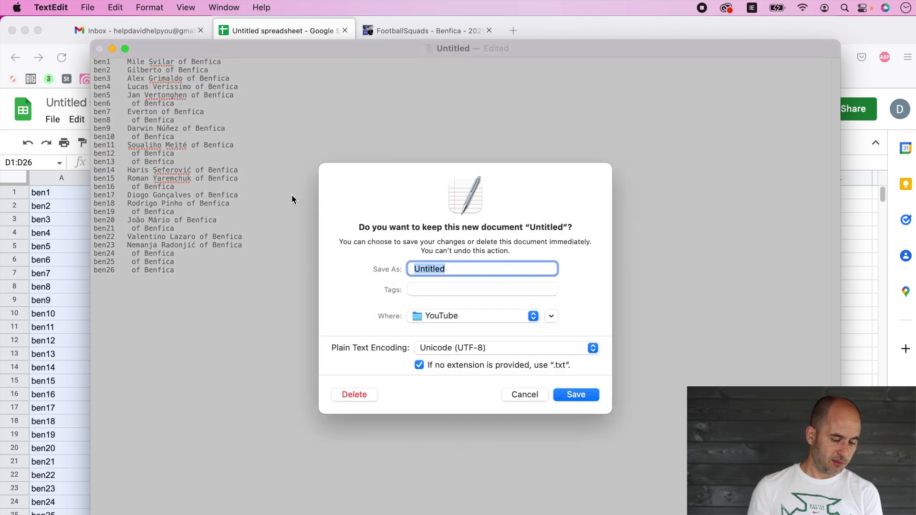
text(benfica)
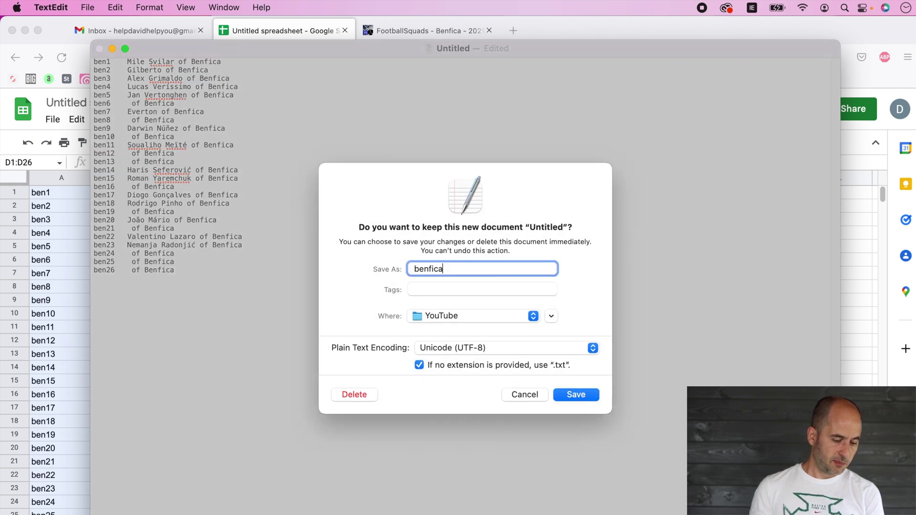
text(cr)
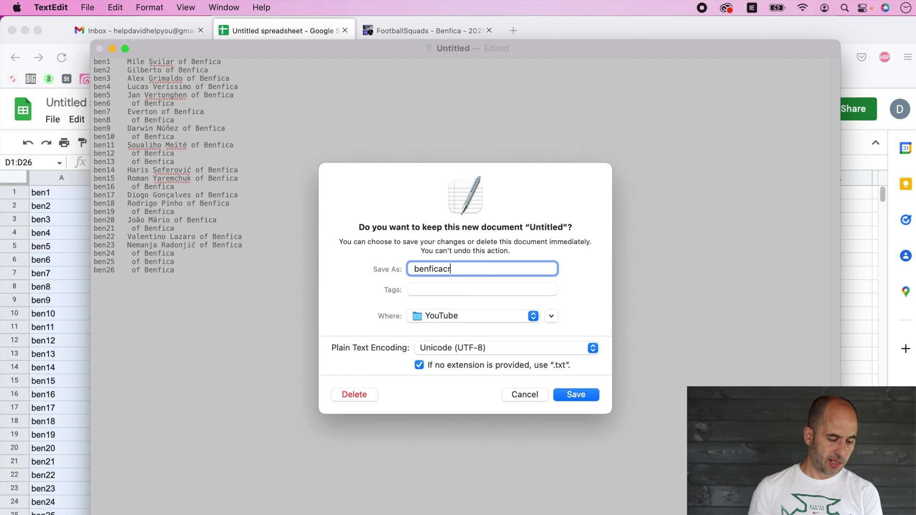
click(575, 395)
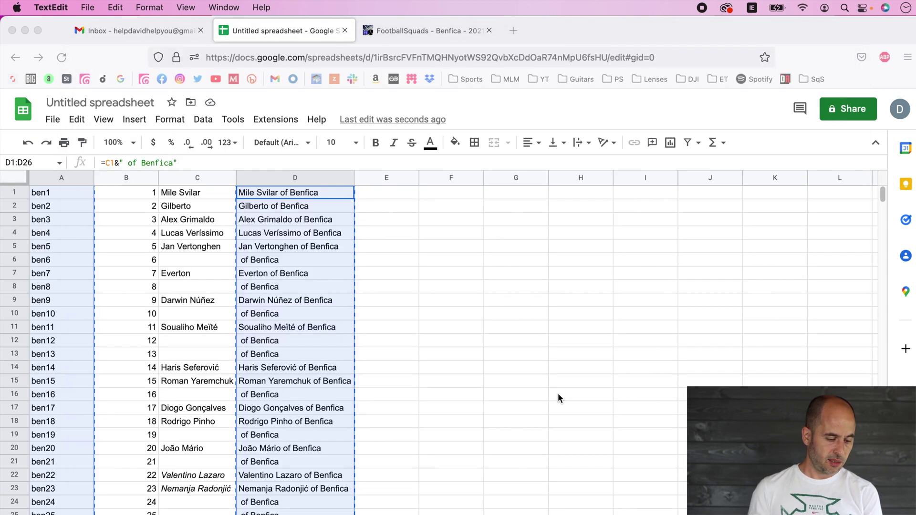
Step: In Code Replacements settings, replace wolvescr.txt with benficacr.txt and enable the backslash delimiter
key(super+Tab)
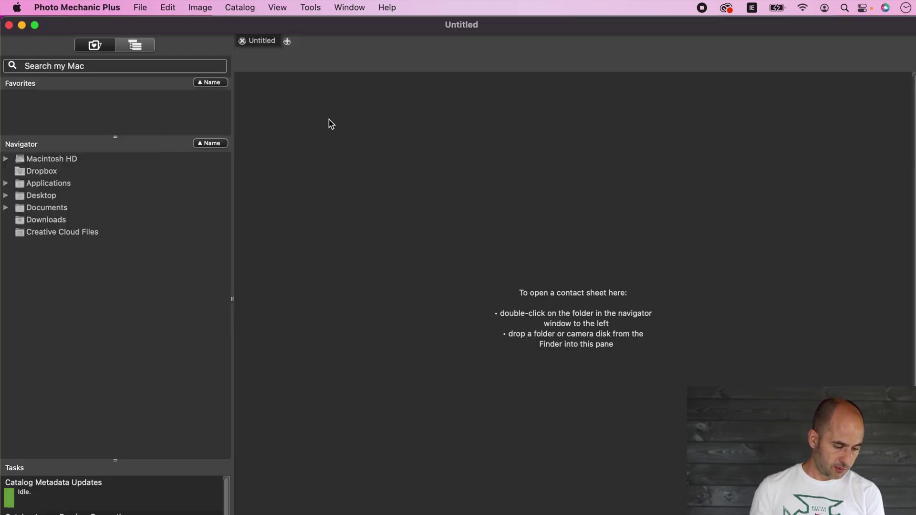
click(168, 8)
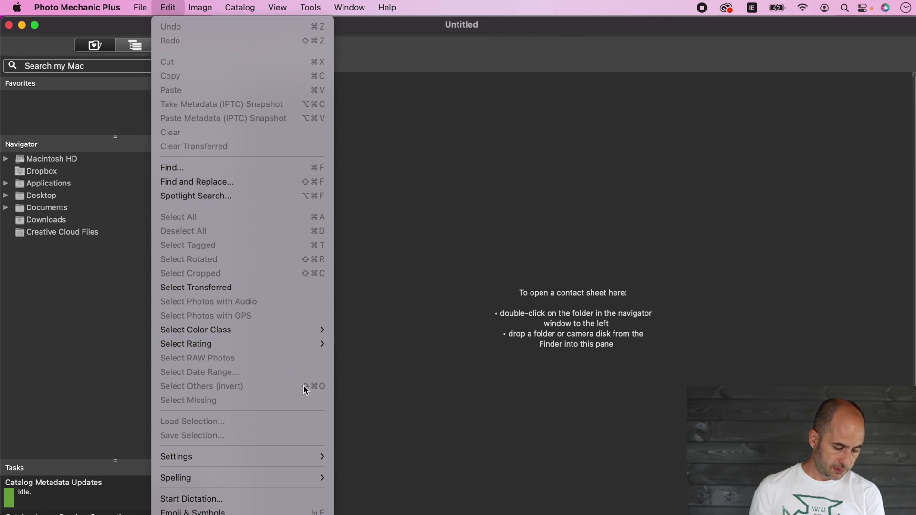
mouse_move(327, 457)
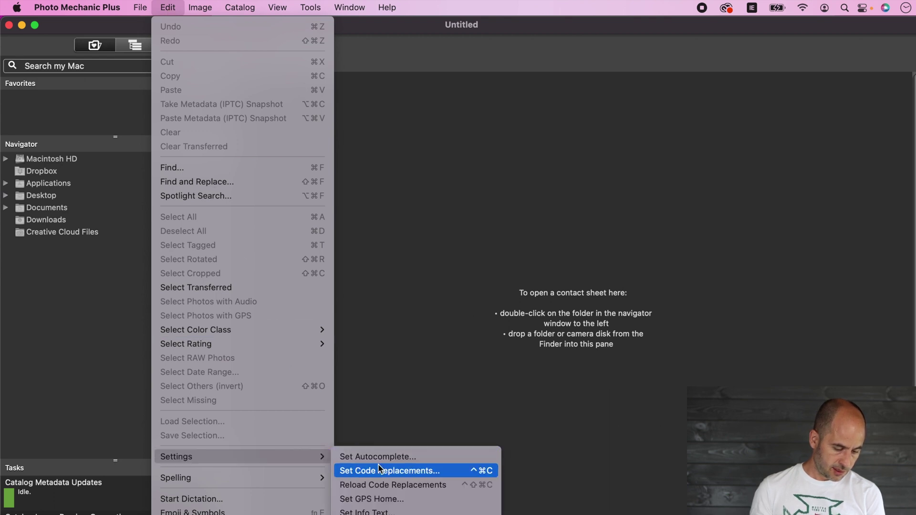
click(422, 471)
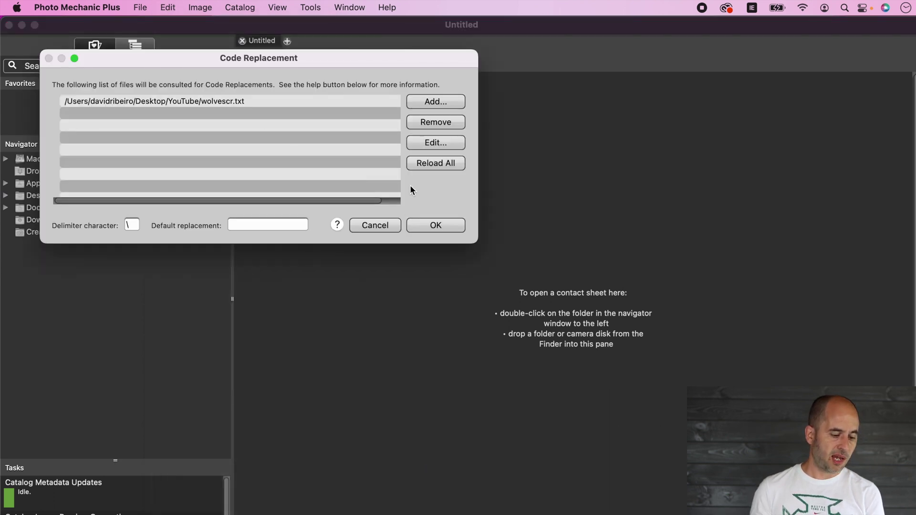
click(337, 103)
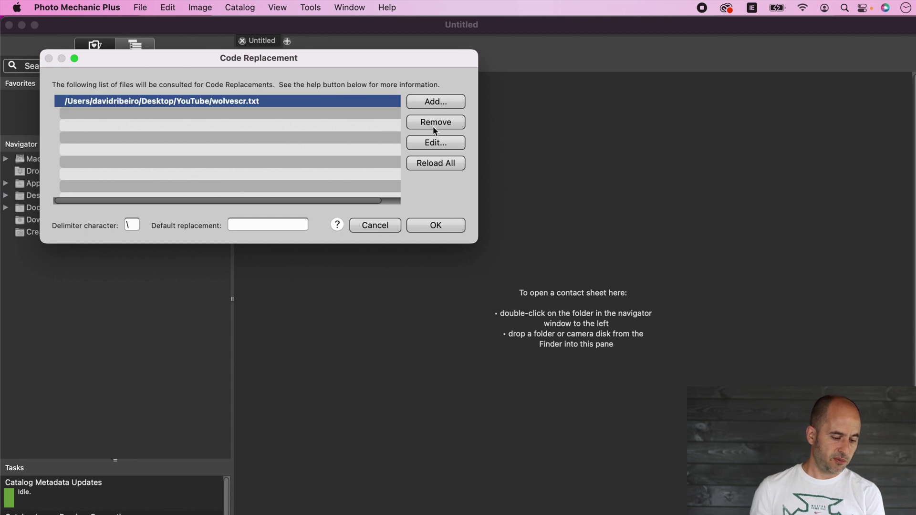
click(434, 123)
click(431, 103)
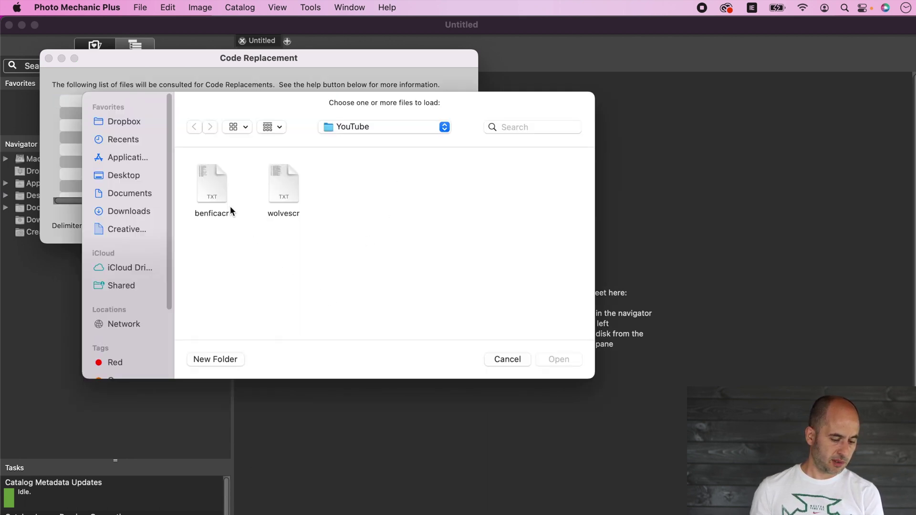
double_click(216, 187)
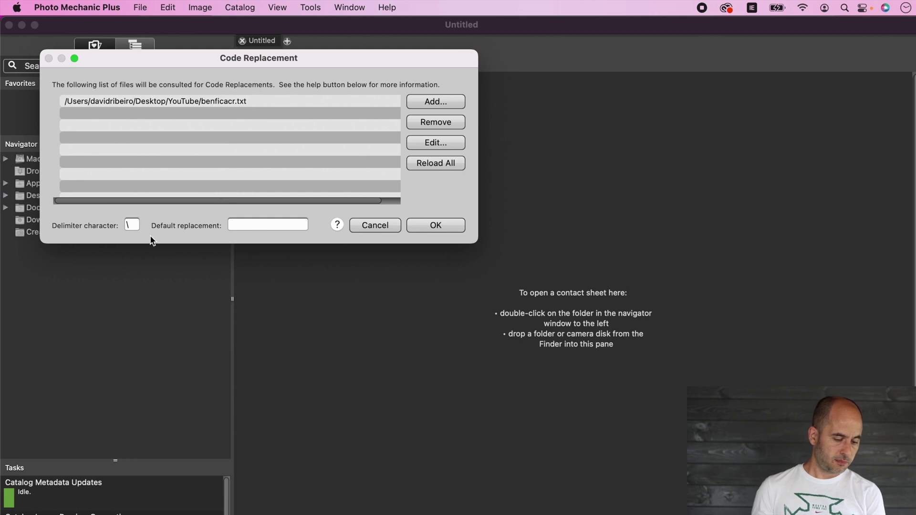
click(136, 225)
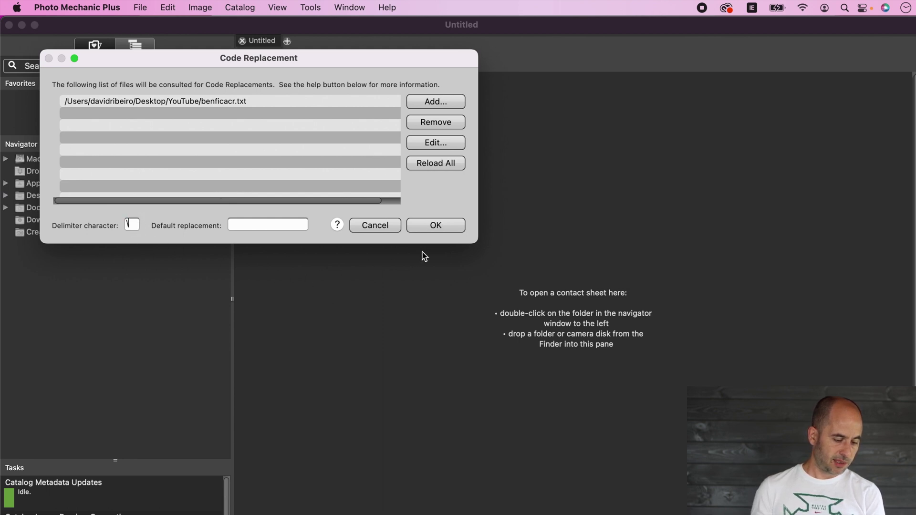
click(445, 227)
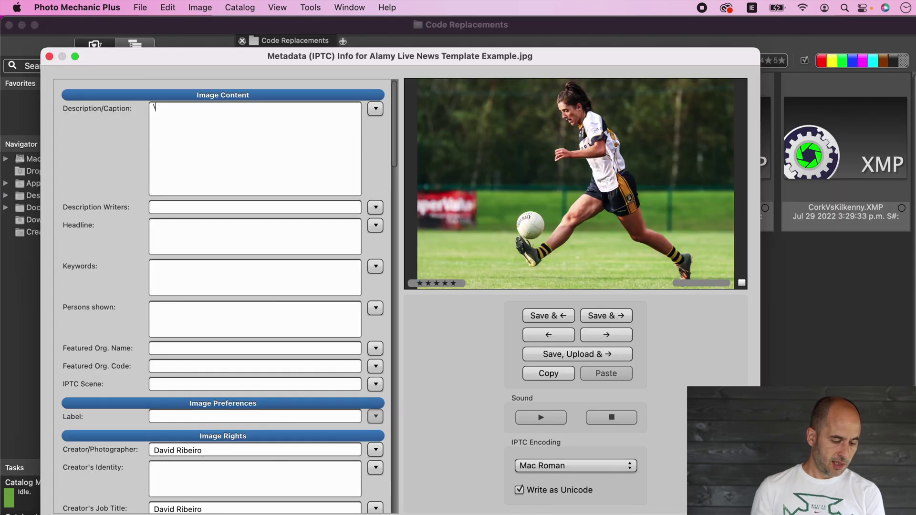
Step: Type the backslash-wrapped ben4 code into the image's Description/Caption field
text(ben)
text(\)
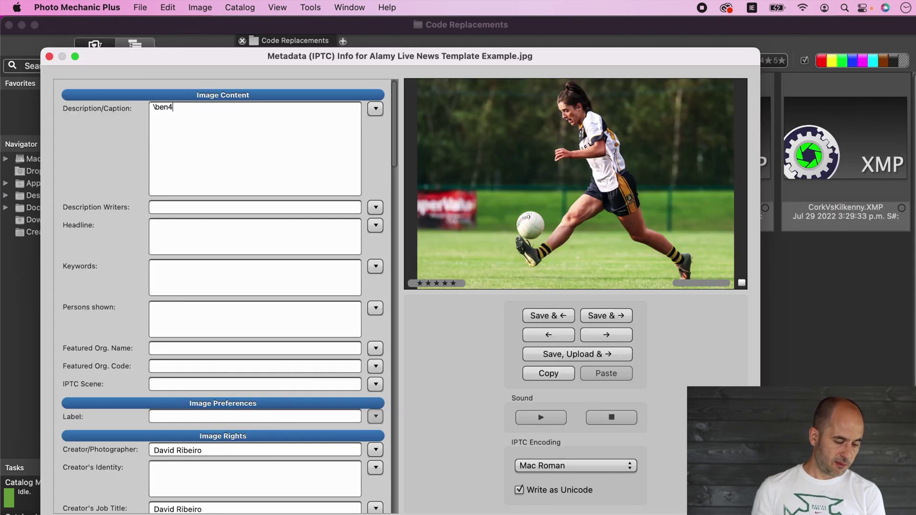